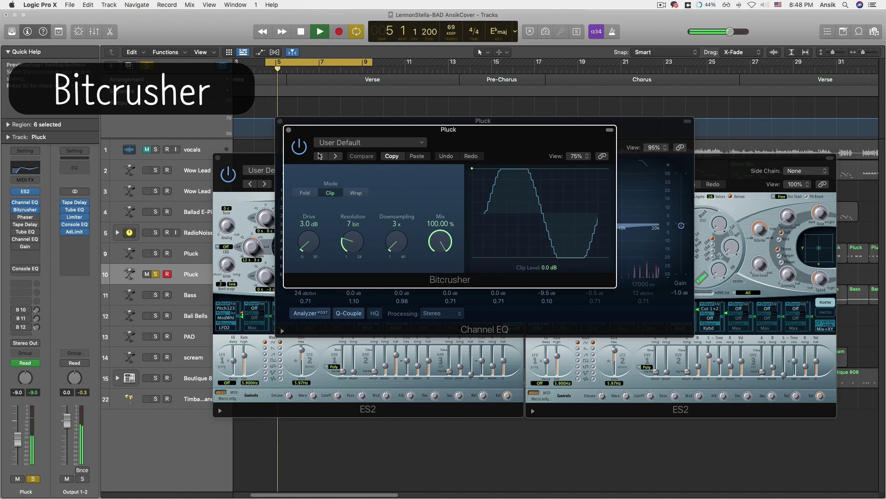
- Stop playback and close the Bitcrusher and Channel EQ windows of the Pluck track
{"action": "key", "text": "space"}
{"action": "key", "text": "super+w"}
{"action": "key", "text": "super+w"}
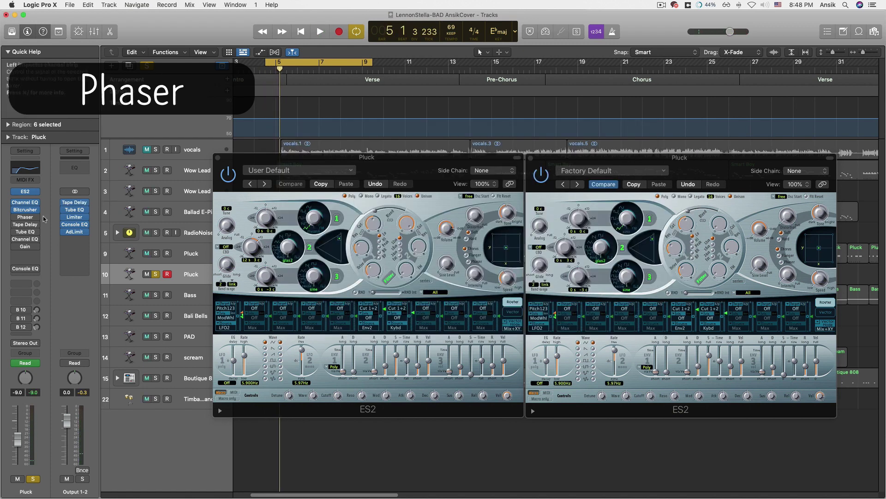
- Enable the Phaser on the Pluck track, audition the loop through it and close its window
{"action": "left_click", "coordinate": [25, 217]}
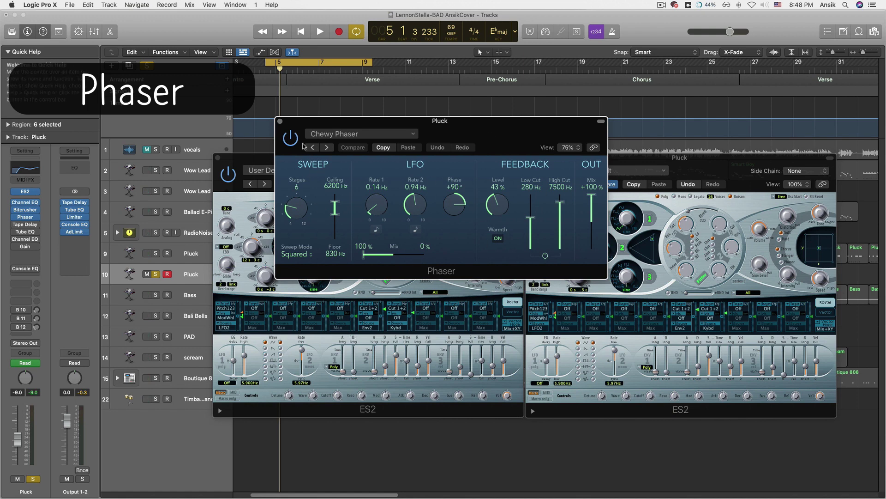
{"action": "key", "text": "space"}
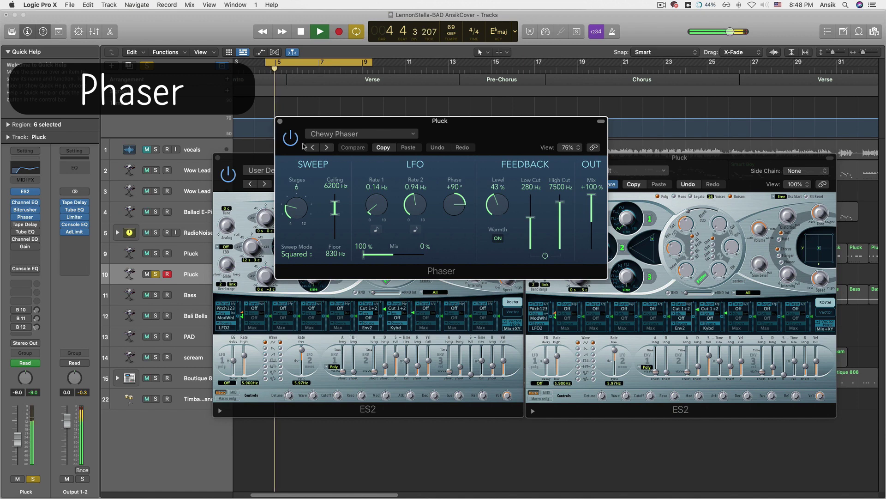
{"action": "key", "text": "space"}
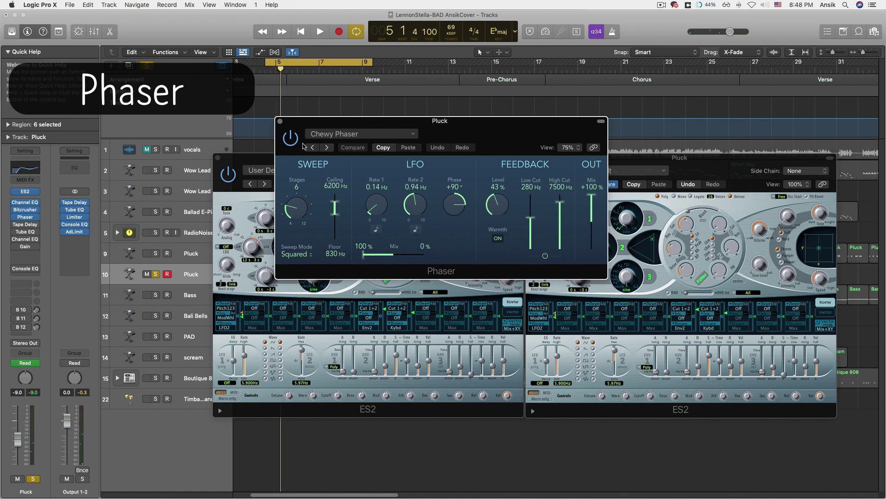
{"action": "left_click", "coordinate": [279, 121]}
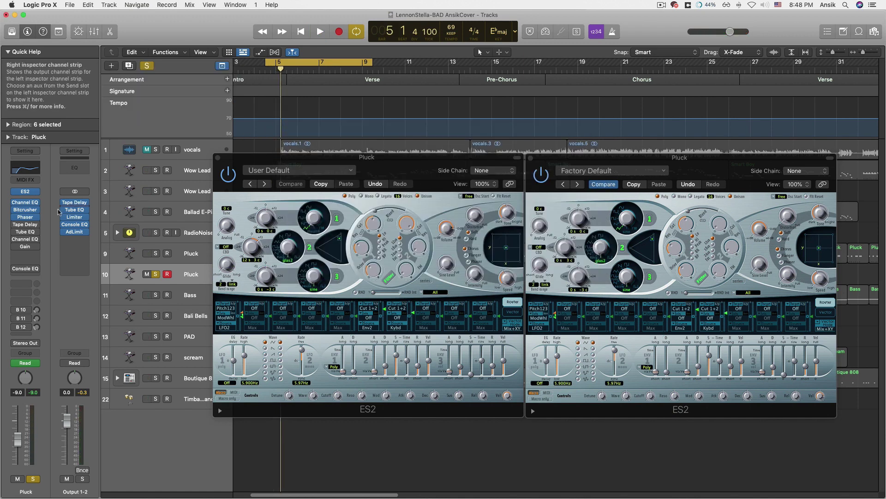
- Enable the Tape Delay on the Pluck track and audition the loop with it
{"action": "left_click", "coordinate": [24, 225]}
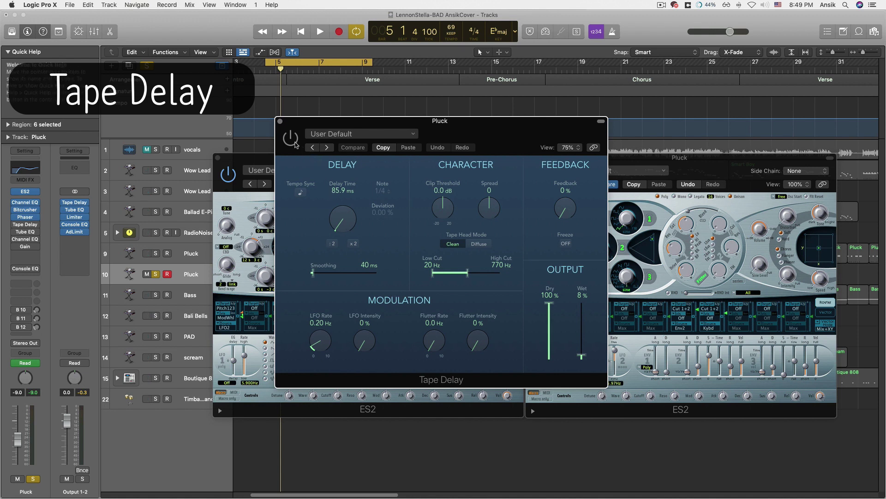
{"action": "key", "text": "space"}
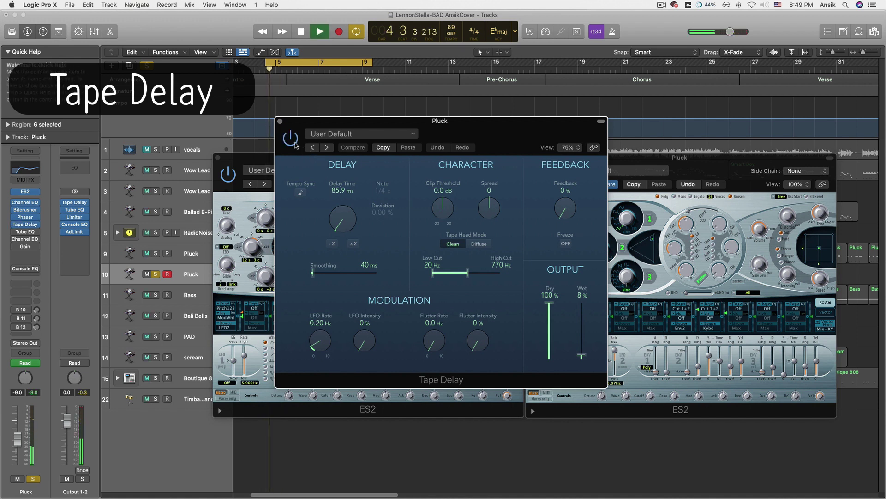
{"action": "key", "text": "space"}
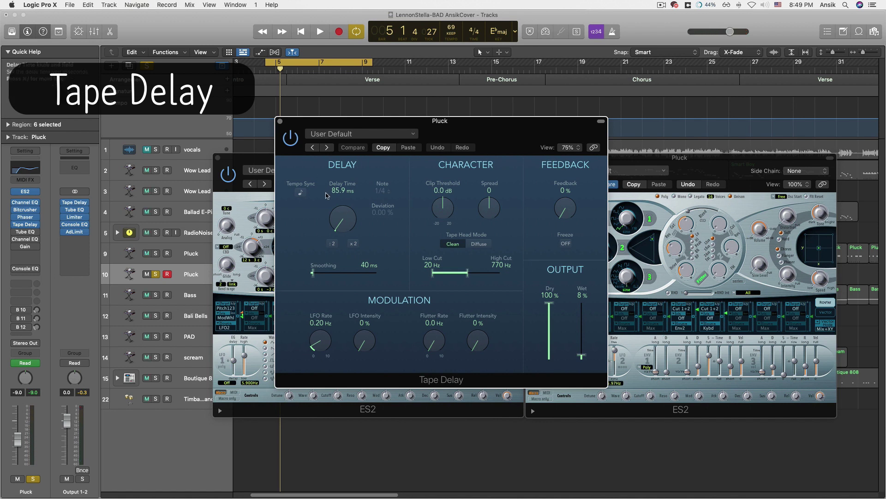
- Compare the pluck sound with the Tape Delay bypassed and active during playback, leaving the effect on
{"action": "left_click", "coordinate": [292, 142]}
{"action": "key", "text": "space"}
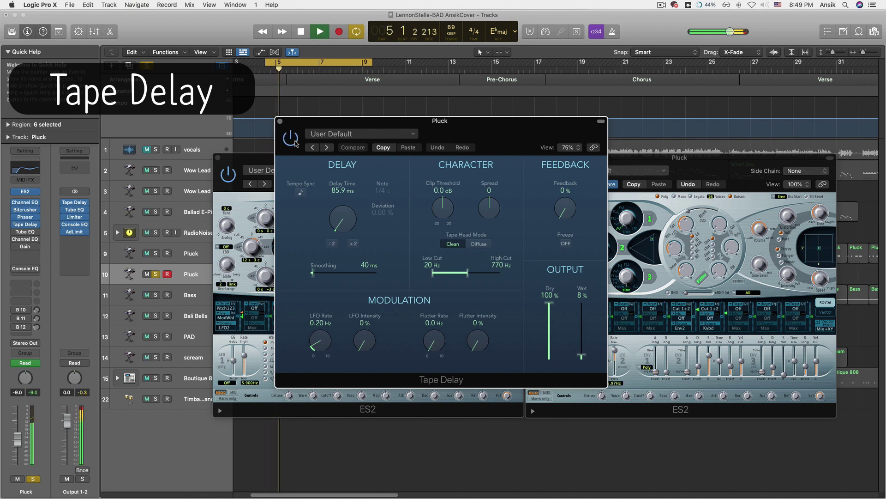
{"action": "key", "text": "space"}
{"action": "key", "text": "space"}
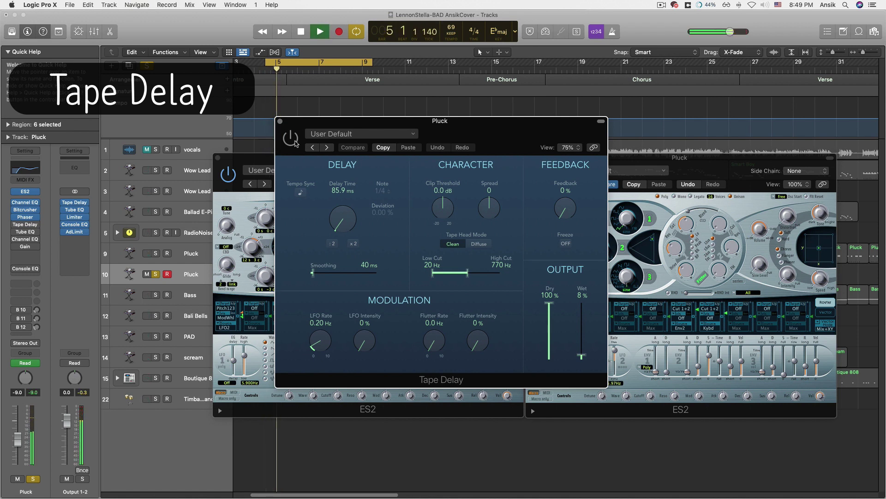
{"action": "key", "text": "space"}
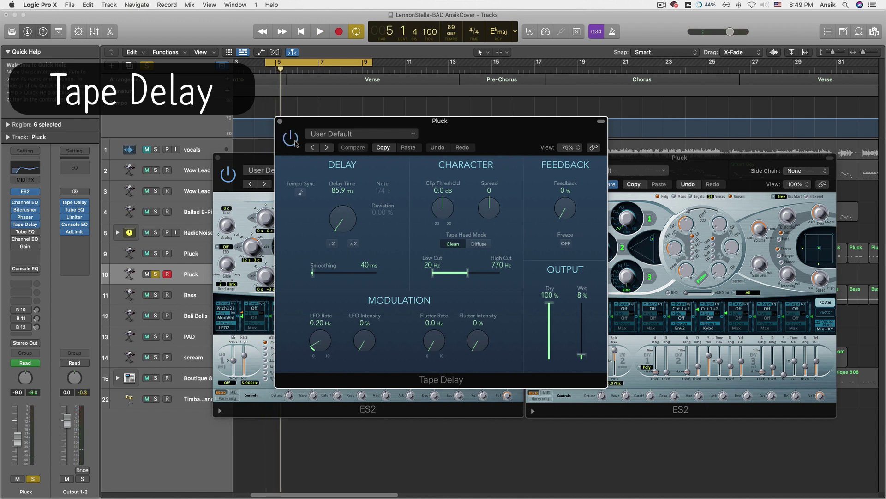
- Enable the Vintage Tube EQ, audition the pluck with it, and close its window and the Tape Delay's
{"action": "mouse_move", "coordinate": [25, 234]}
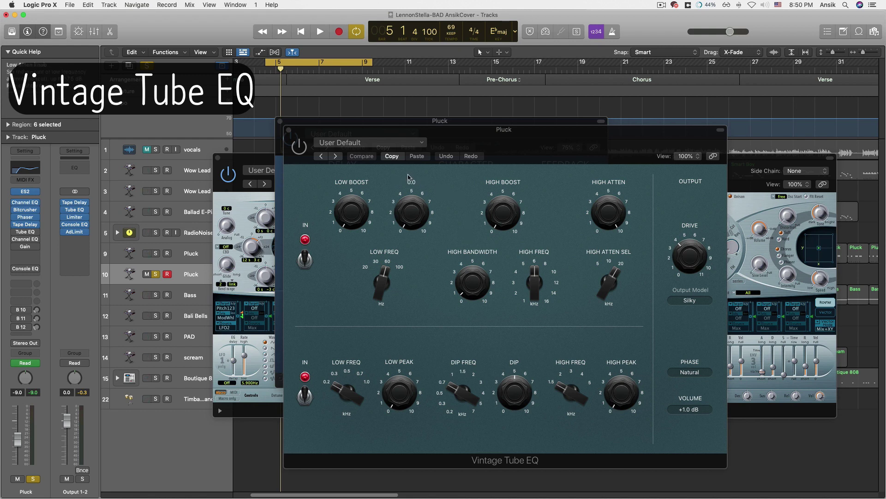
{"action": "left_click", "coordinate": [300, 151]}
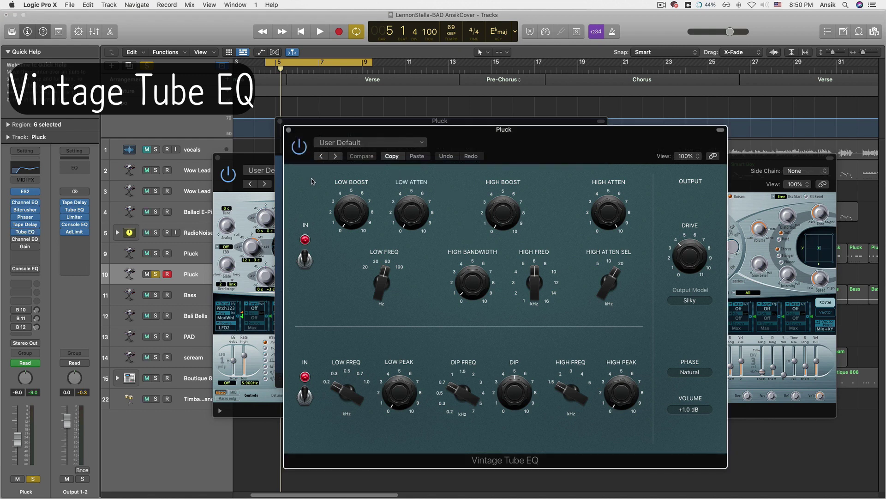
{"action": "key", "text": "space"}
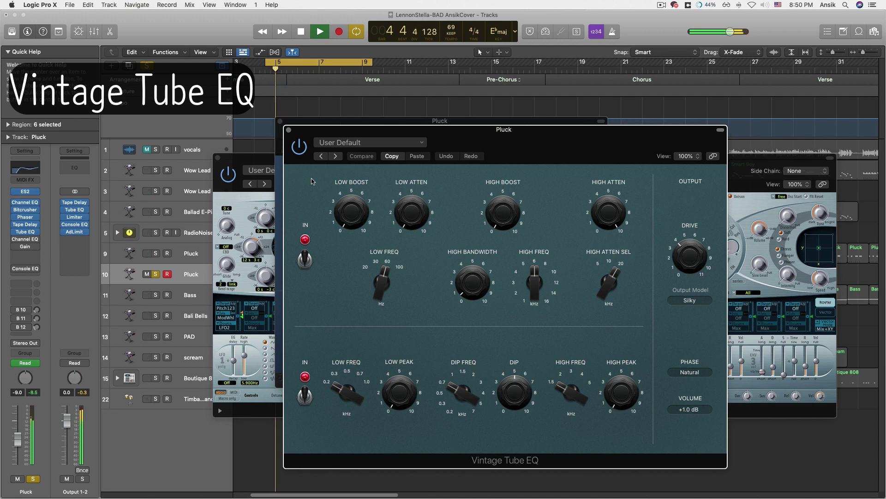
{"action": "key", "text": "space"}
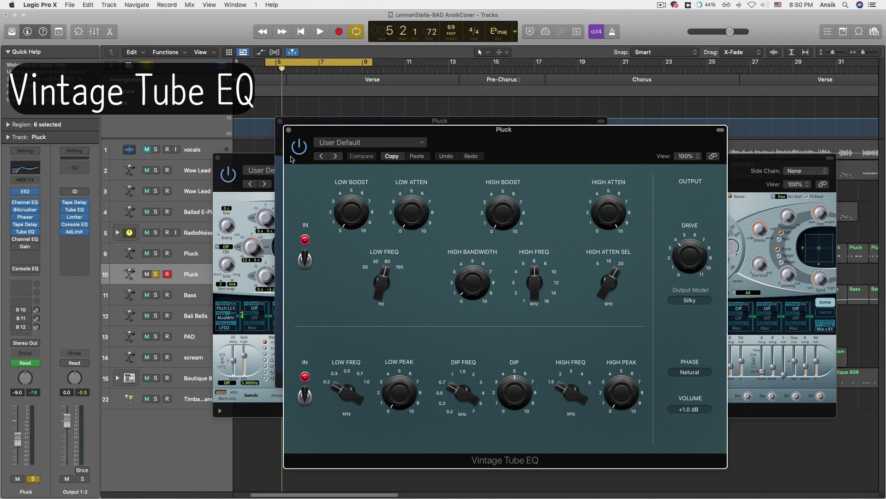
{"action": "left_click", "coordinate": [288, 131]}
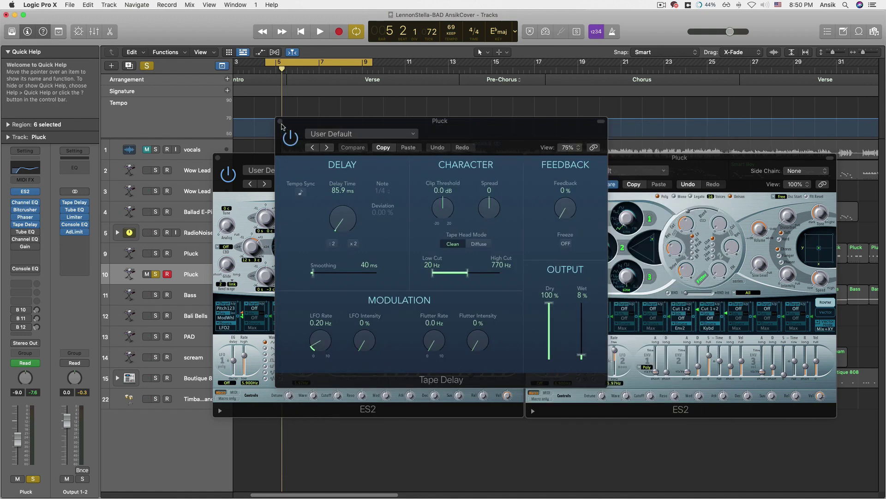
{"action": "left_click", "coordinate": [280, 121]}
- Enable the second Channel EQ, placed after the Tube EQ on the Pluck track, and audition its effect
{"action": "mouse_move", "coordinate": [20, 241]}
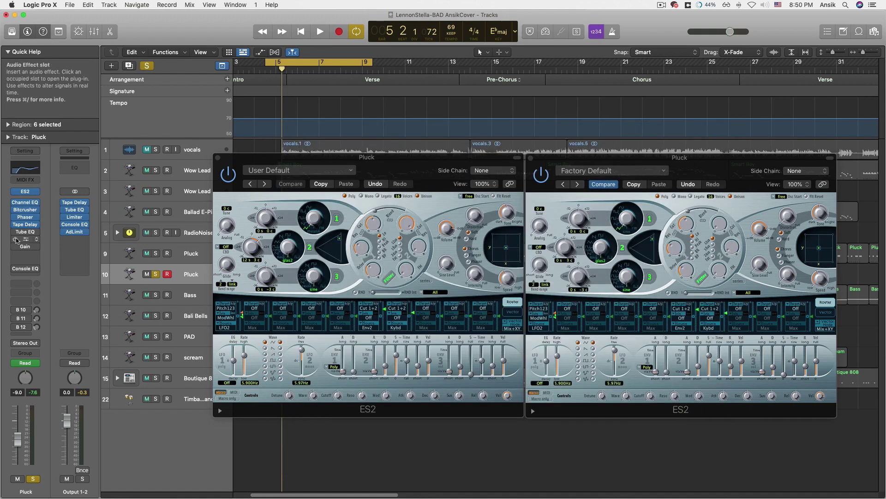
{"action": "left_click", "coordinate": [20, 240]}
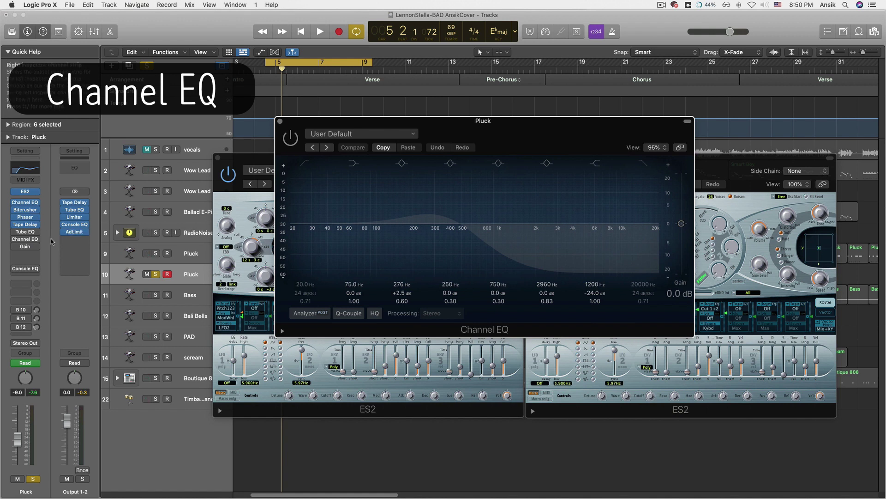
{"action": "mouse_move", "coordinate": [25, 234]}
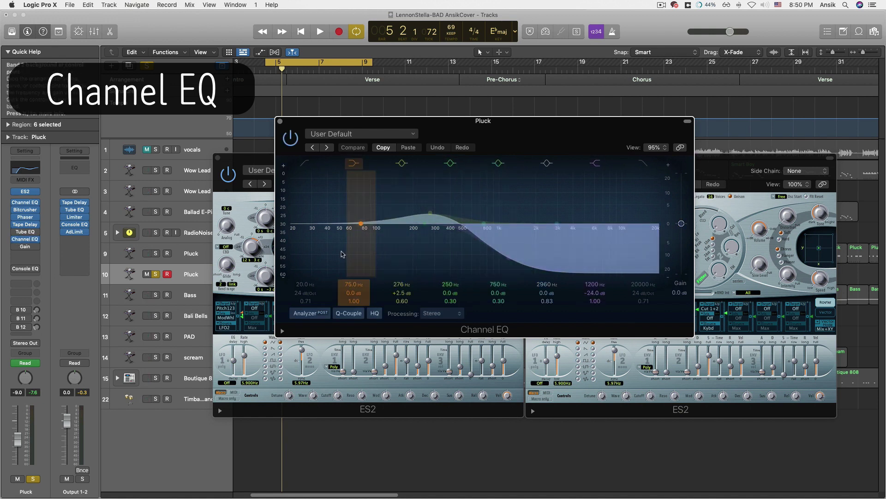
{"action": "key", "text": "space"}
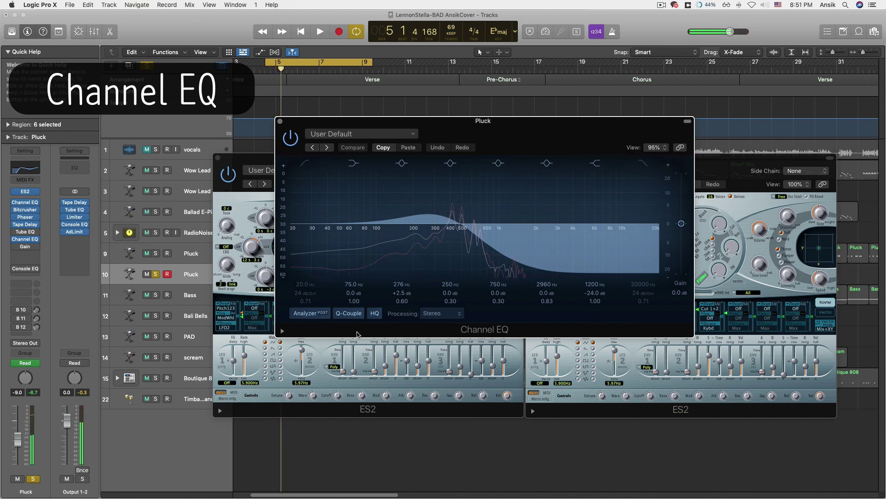
{"action": "key", "text": "space"}
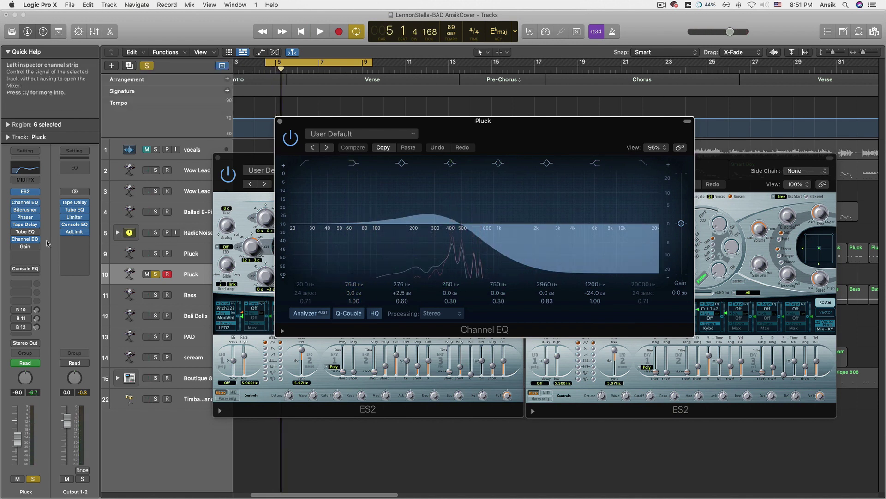
- Enable the Gain plug-in on the Pluck track and audition the sound with it
{"action": "left_click", "coordinate": [27, 247]}
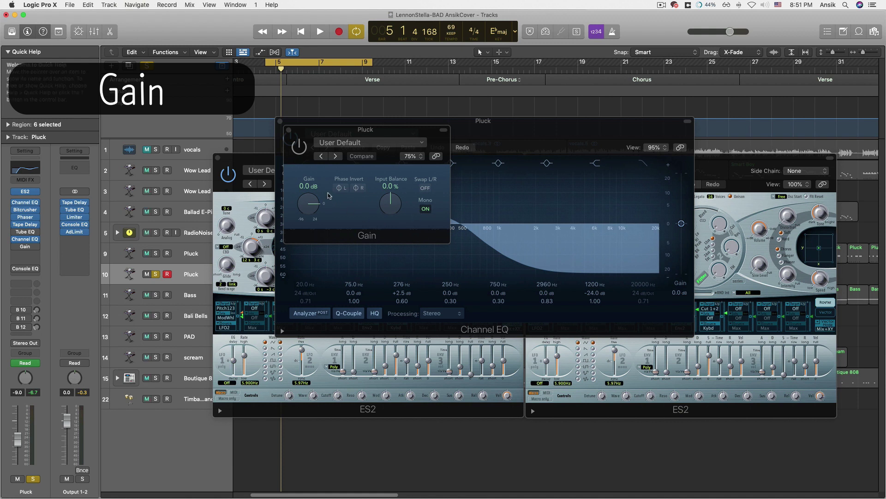
{"action": "left_click", "coordinate": [302, 154]}
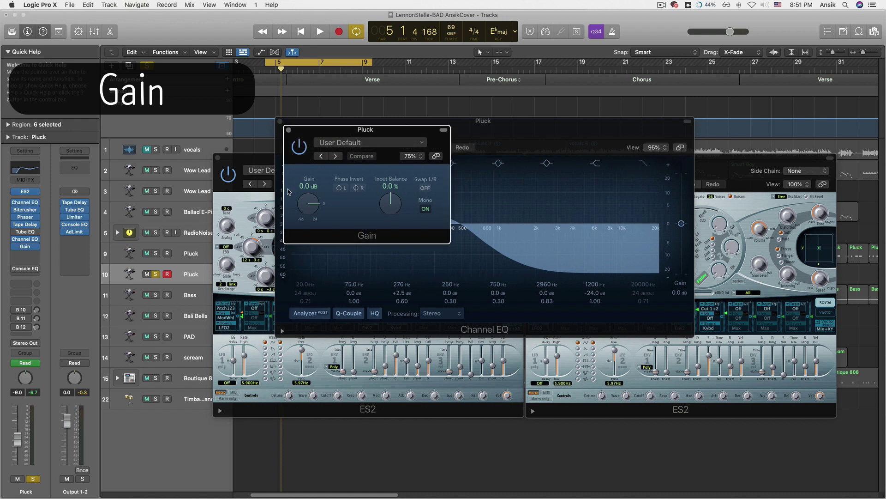
{"action": "key", "text": "space"}
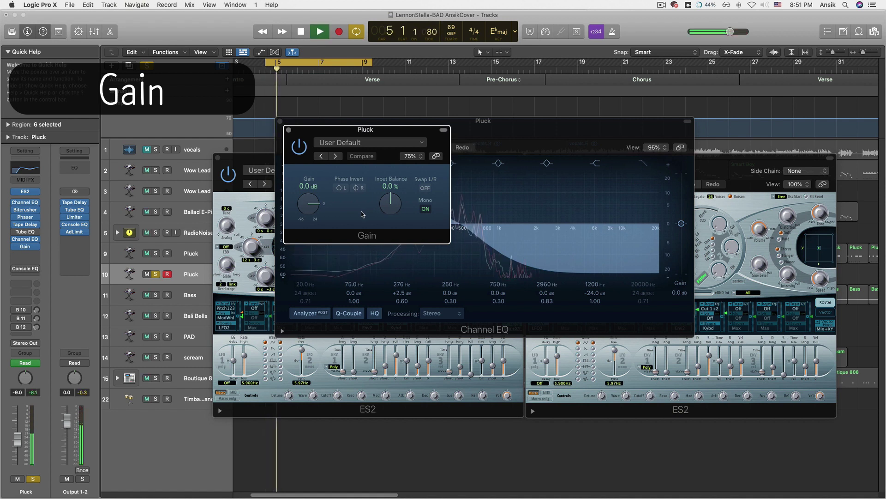
{"action": "key", "text": "space"}
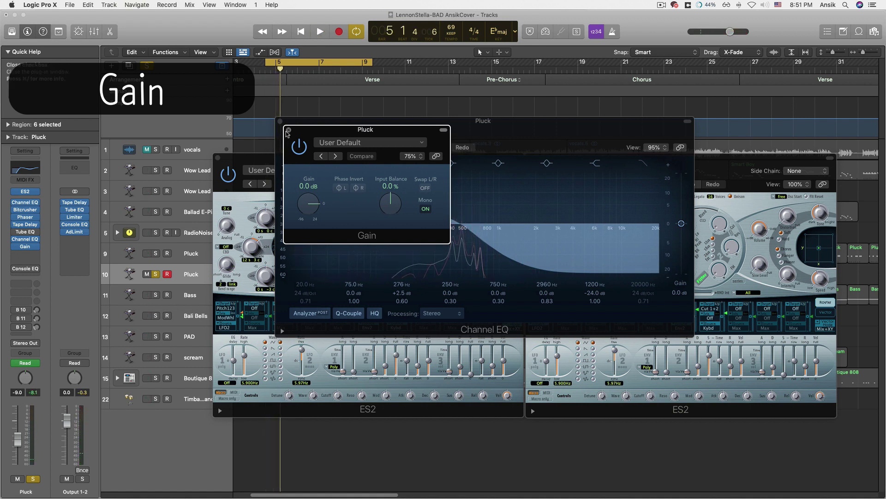
- Enable the Vintage Console EQ, audition the pluck with it, and close the open effect windows
{"action": "left_click", "coordinate": [25, 271]}
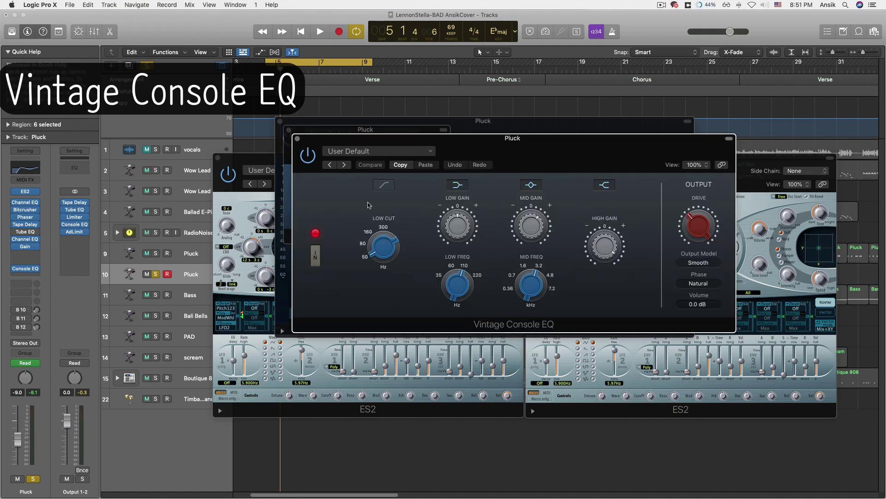
{"action": "key", "text": "space"}
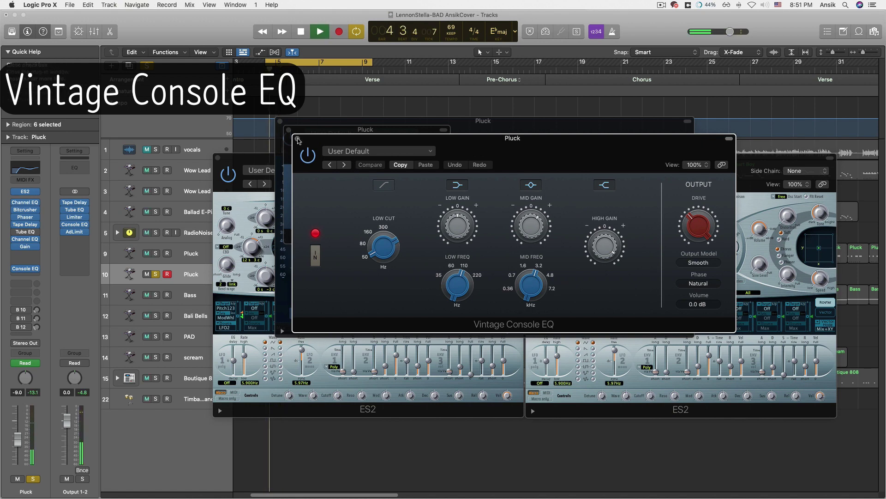
{"action": "key", "text": "space"}
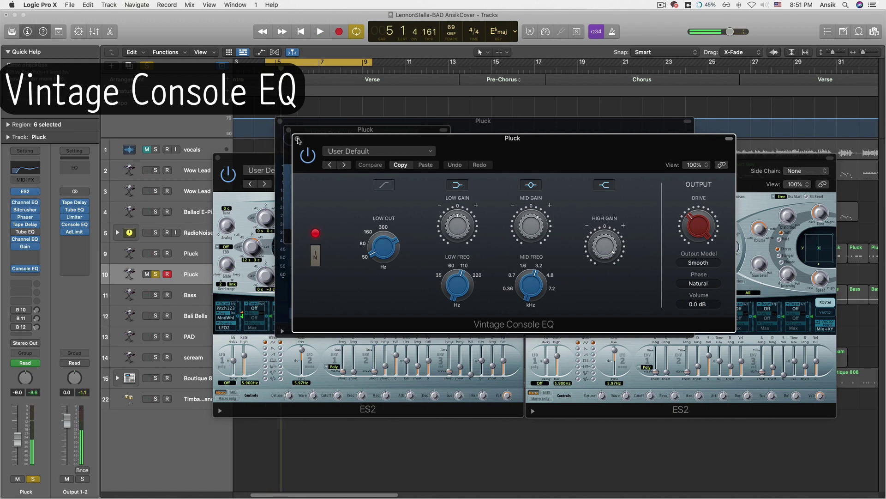
{"action": "left_click", "coordinate": [297, 139]}
{"action": "left_click", "coordinate": [288, 132]}
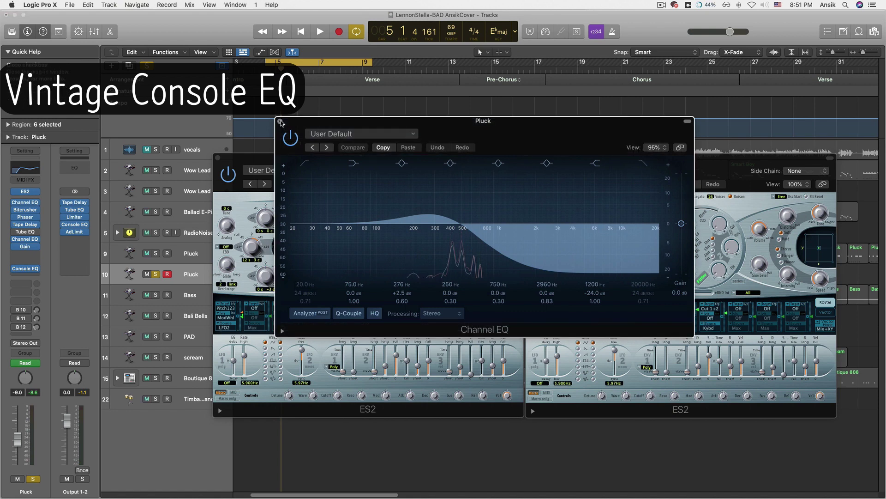
{"action": "left_click", "coordinate": [280, 122]}
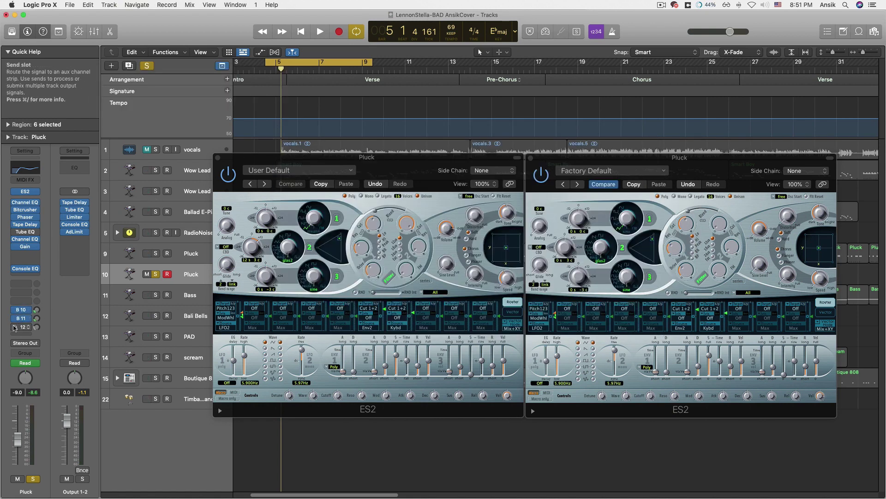
- Inspect the Space Designer reverb on the Pluck track's Bus 10 send and check the send's level
{"action": "left_click", "coordinate": [23, 312]}
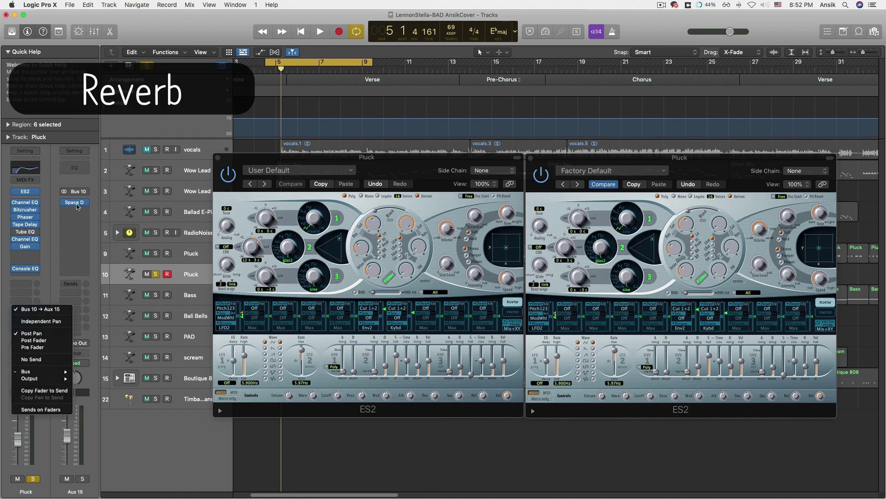
{"action": "left_click", "coordinate": [57, 276]}
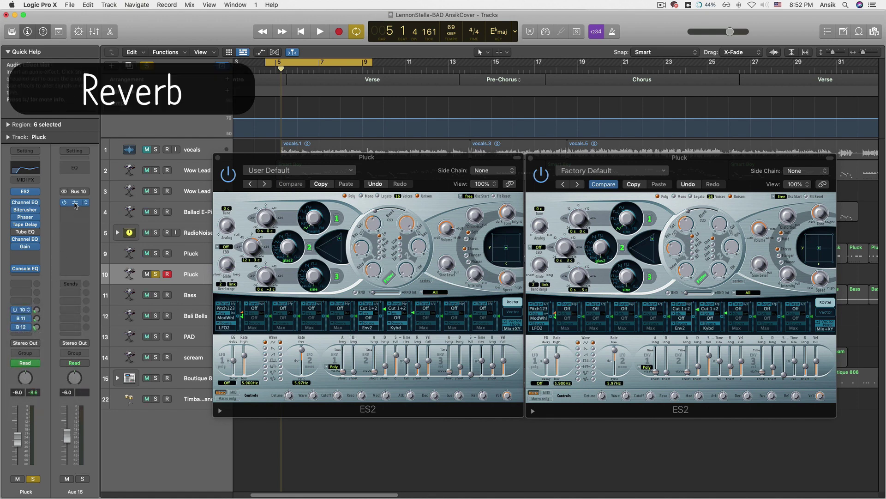
{"action": "left_click", "coordinate": [74, 204]}
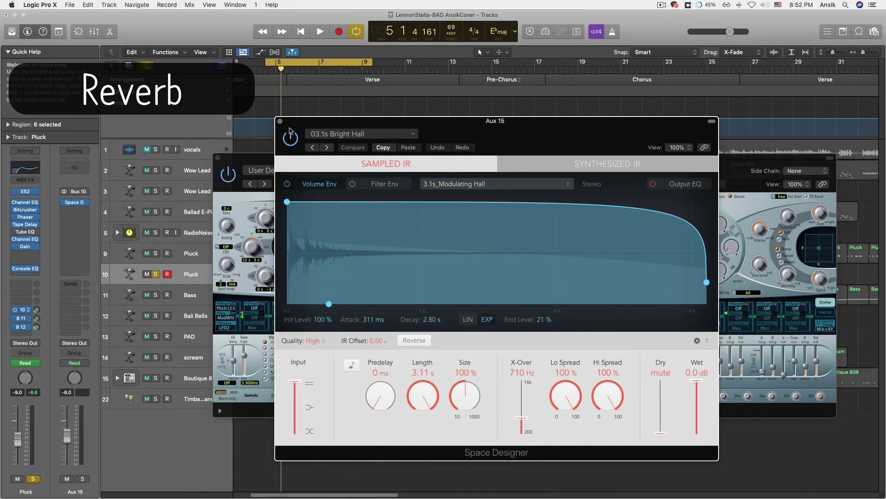
{"action": "left_click", "coordinate": [280, 122]}
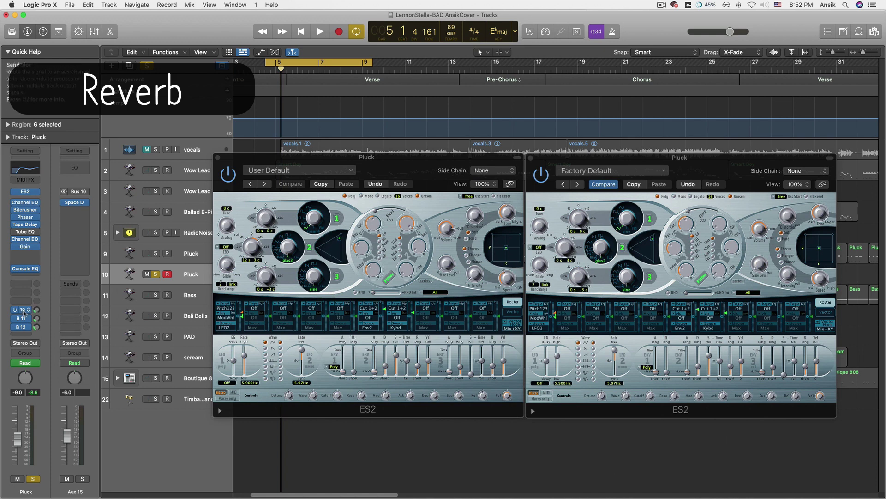
{"action": "left_click_drag", "start_coordinate": [37, 311], "coordinate": [37, 310]}
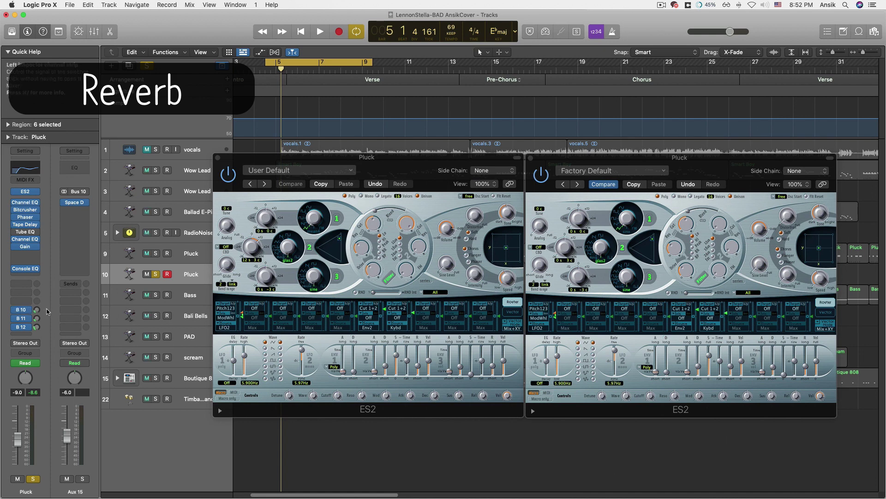
- Inspect the Space Designer reverb on the aux fed by the Pluck track's Bus 11 send, and close its window
{"action": "left_click", "coordinate": [25, 322]}
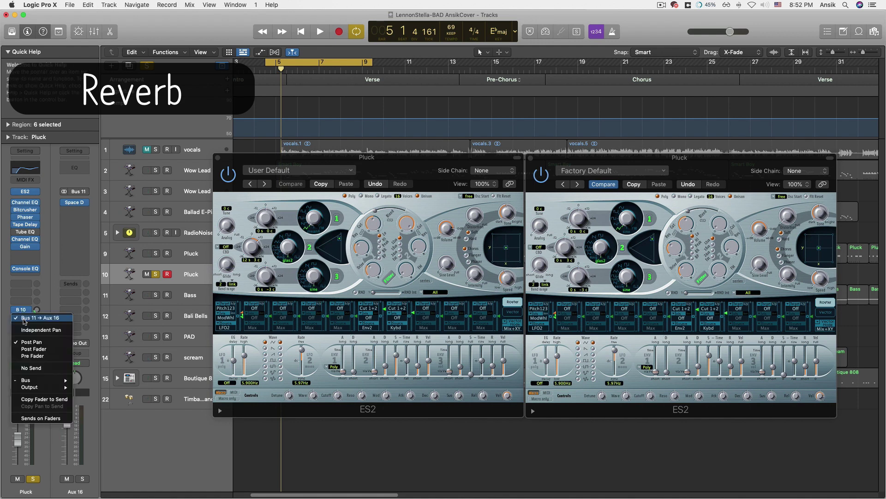
{"action": "left_click", "coordinate": [41, 319]}
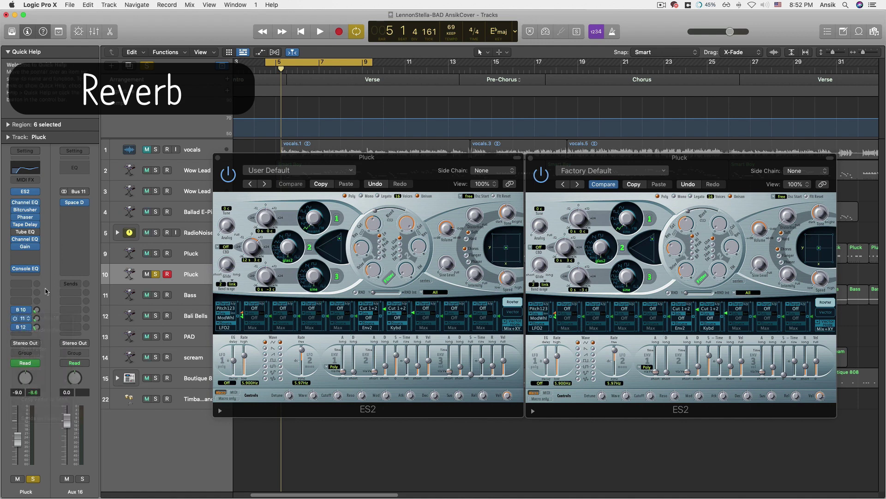
{"action": "left_click", "coordinate": [75, 205]}
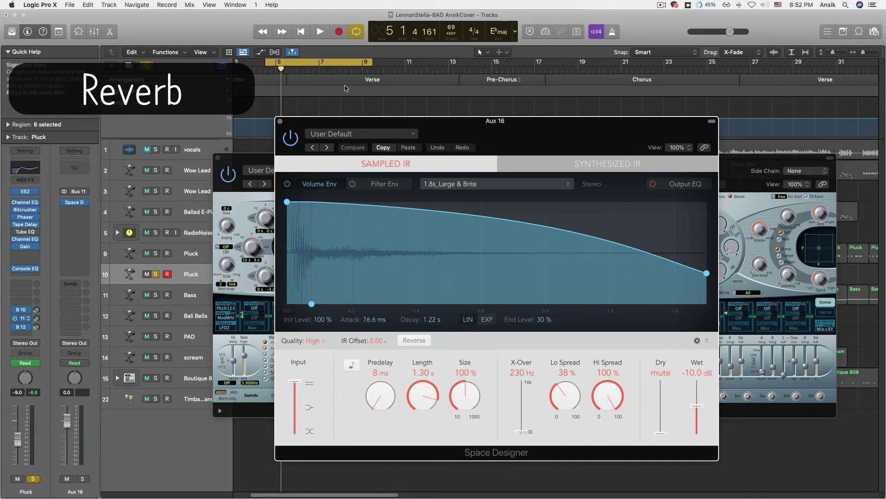
{"action": "left_click", "coordinate": [279, 121]}
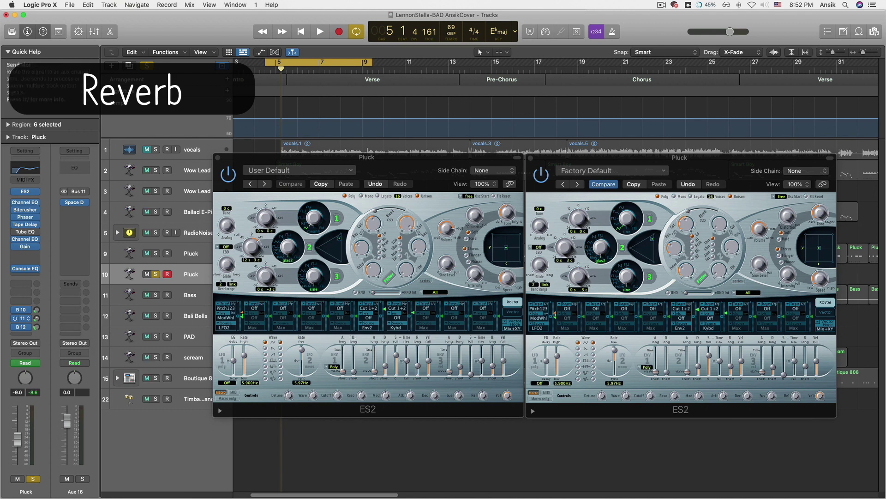
- Inspect the ChromaVerb reverb on the aux fed by the Pluck track's Bus 12 send and check the send's level
{"action": "left_click", "coordinate": [26, 329]}
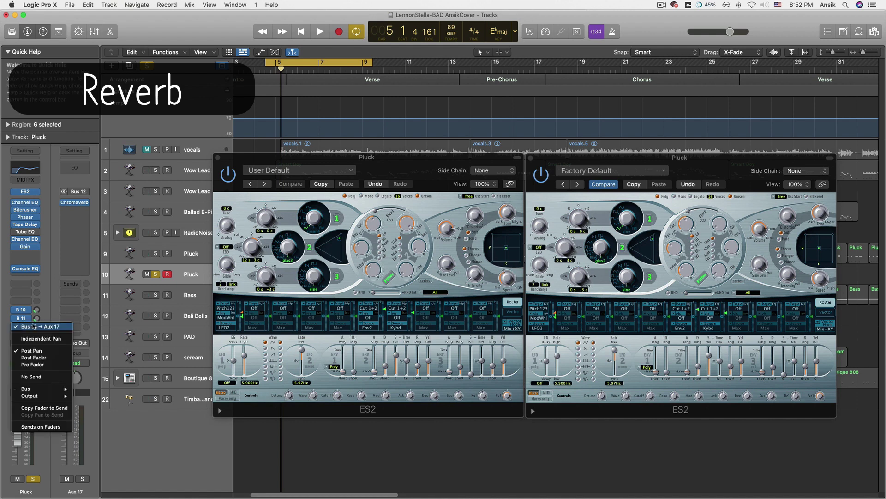
{"action": "left_click", "coordinate": [77, 206]}
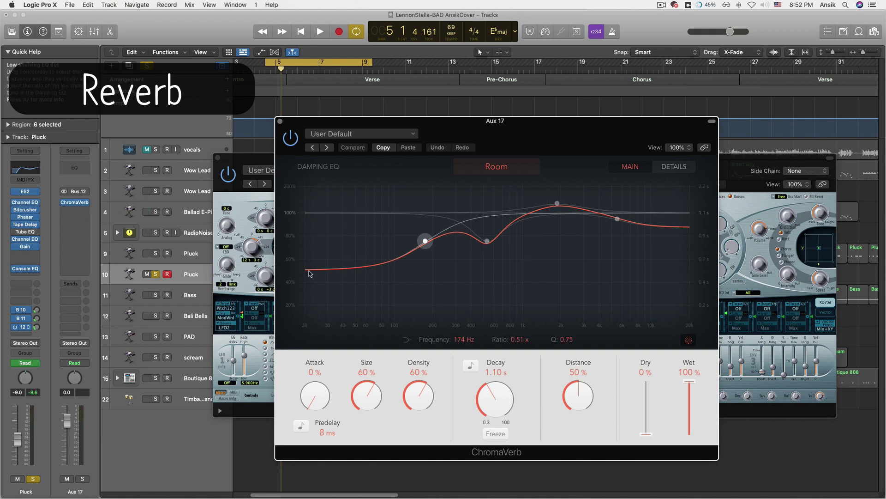
{"action": "left_click", "coordinate": [280, 122]}
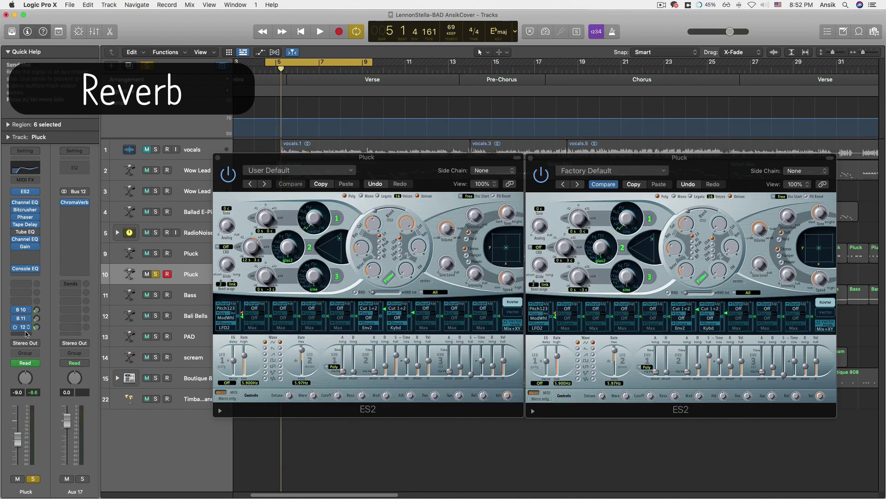
{"action": "left_click_drag", "start_coordinate": [38, 329], "coordinate": [38, 335]}
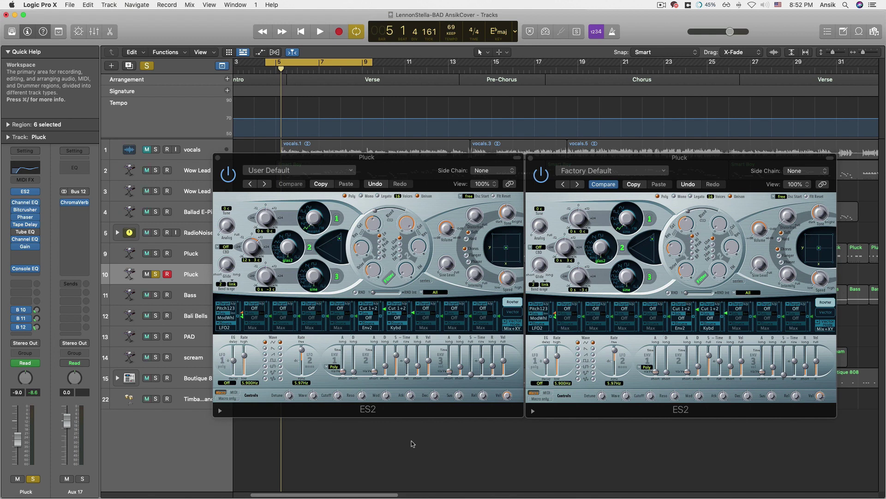
- Audition the fully mixed pluck sound, stop playback, and close both ES2 windows
{"action": "key", "text": "space"}
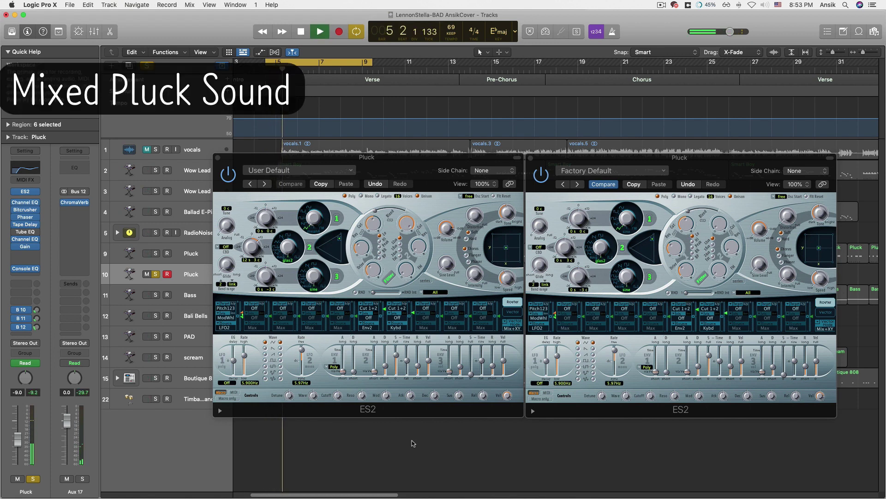
{"action": "key", "text": "space"}
{"action": "left_click", "coordinate": [530, 157]}
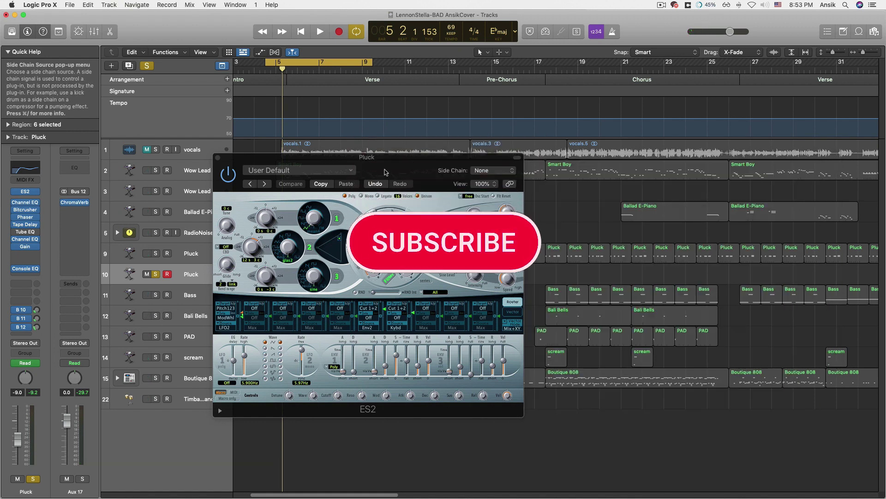
{"action": "left_click", "coordinate": [218, 158]}
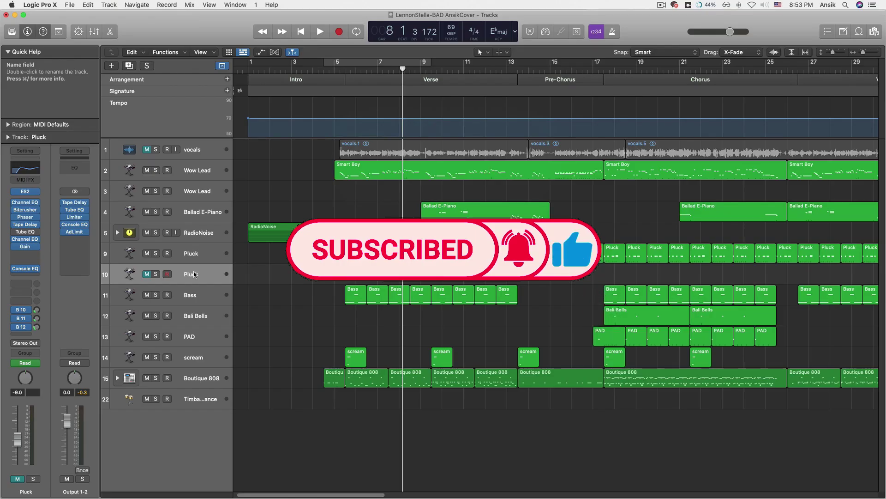
- Delete the empty duplicate Pluck track directly above the Bass track
{"action": "left_click", "coordinate": [206, 276]}
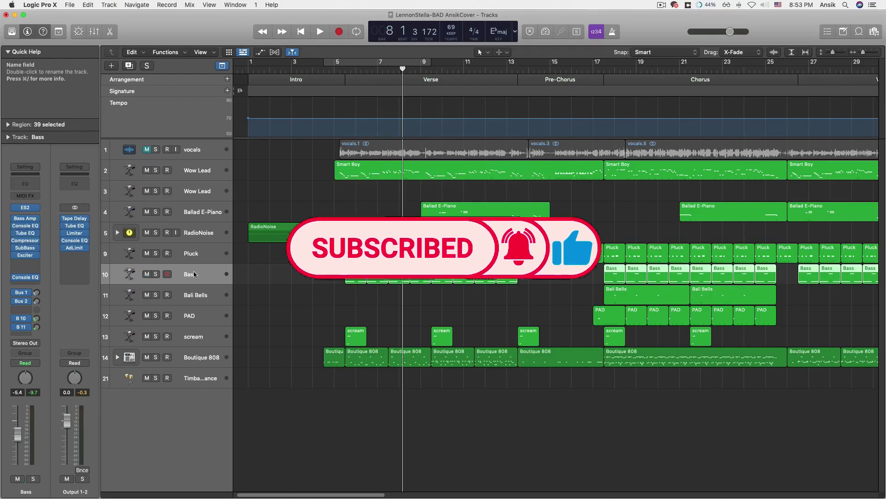